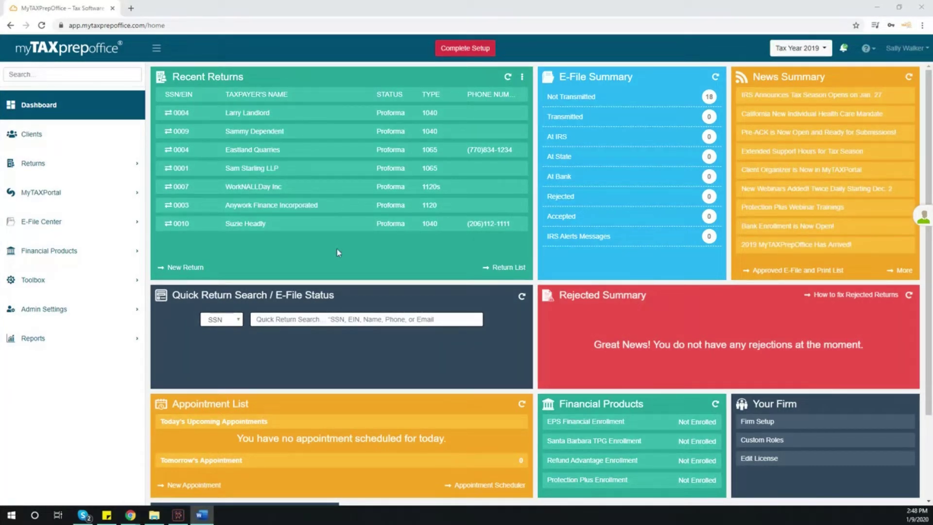
- Expand the Toolbox menu on the dashboard to list Firm Setup, Preferences and Templates
left_click(126, 286)
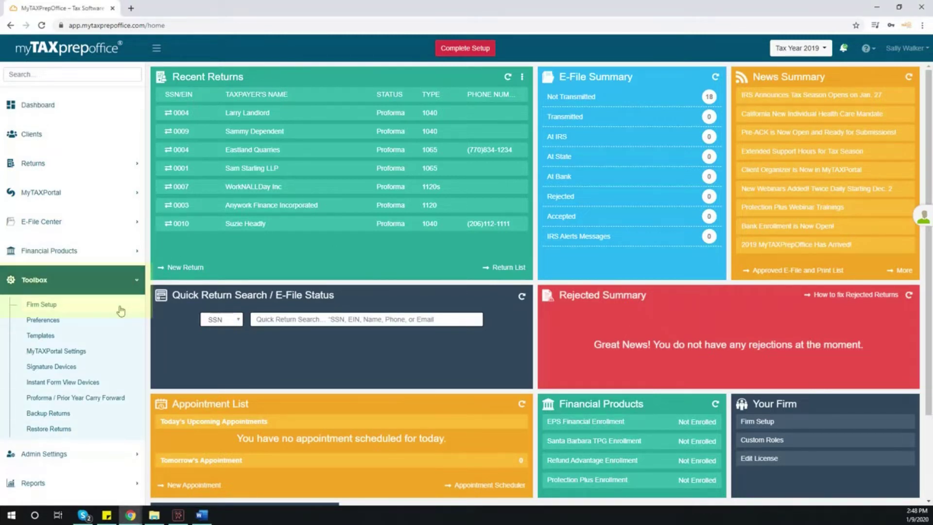
left_click(120, 306)
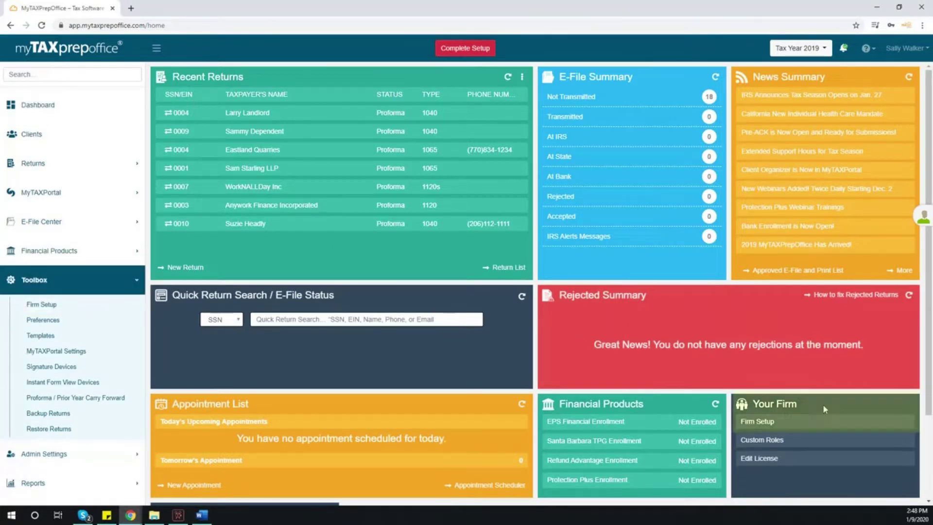
- Open the Firm Setup overview and re-save the Firm & License details unchanged
left_click(838, 427)
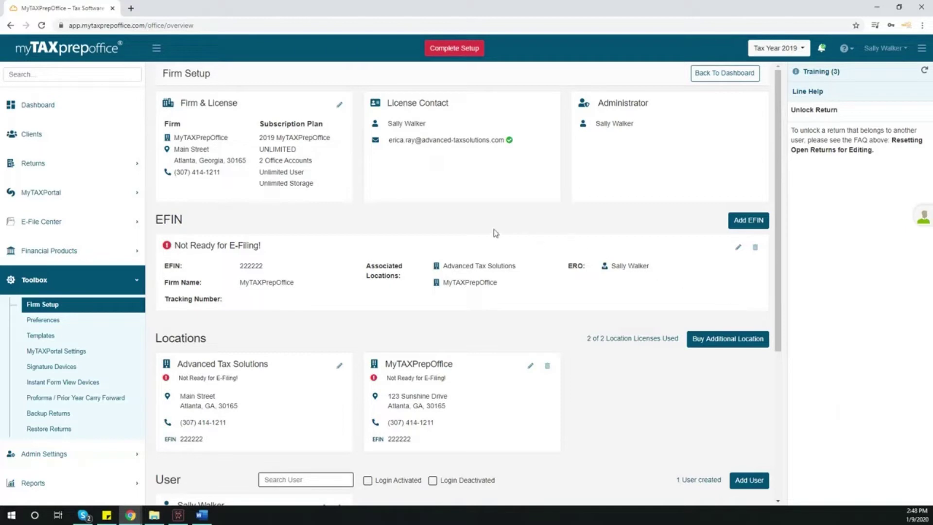
left_click(339, 107)
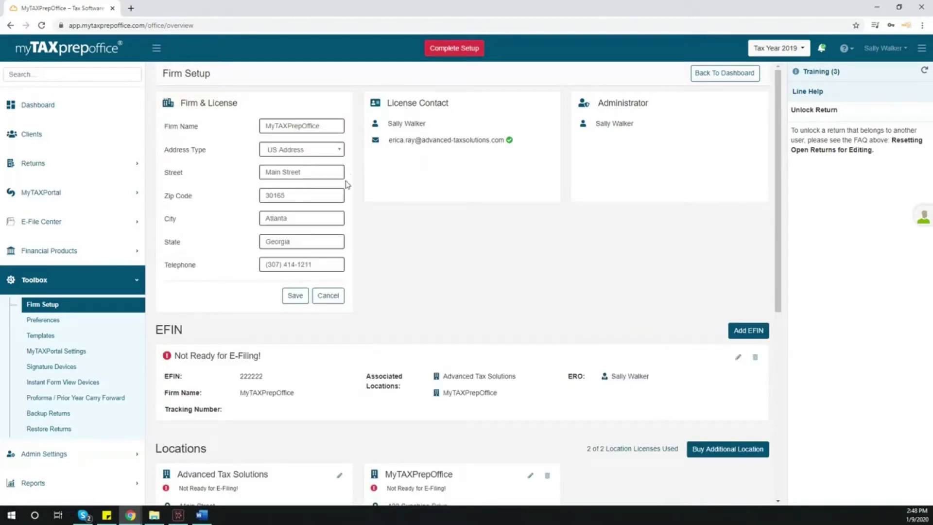
left_click(295, 296)
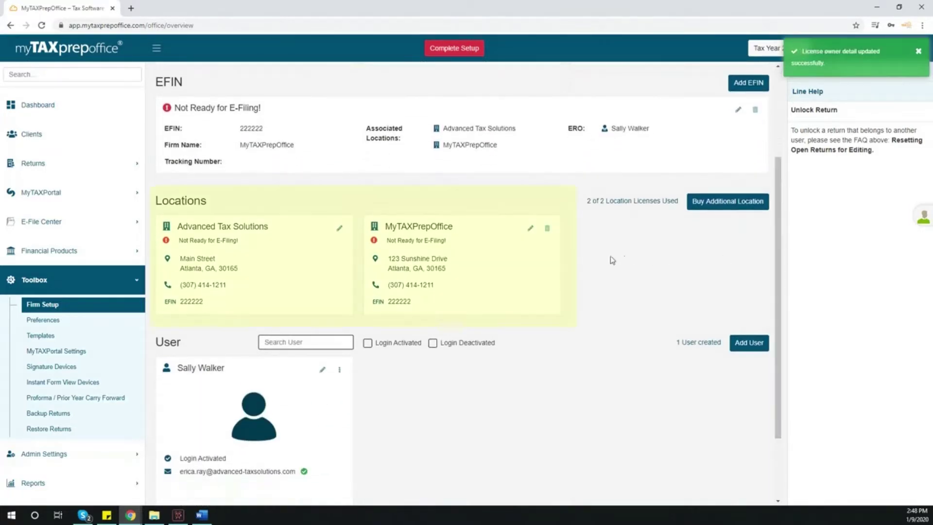
- Save the MyTAXPrepOffice location with financial products set to Never, and view the additional-location notice
left_click(338, 229)
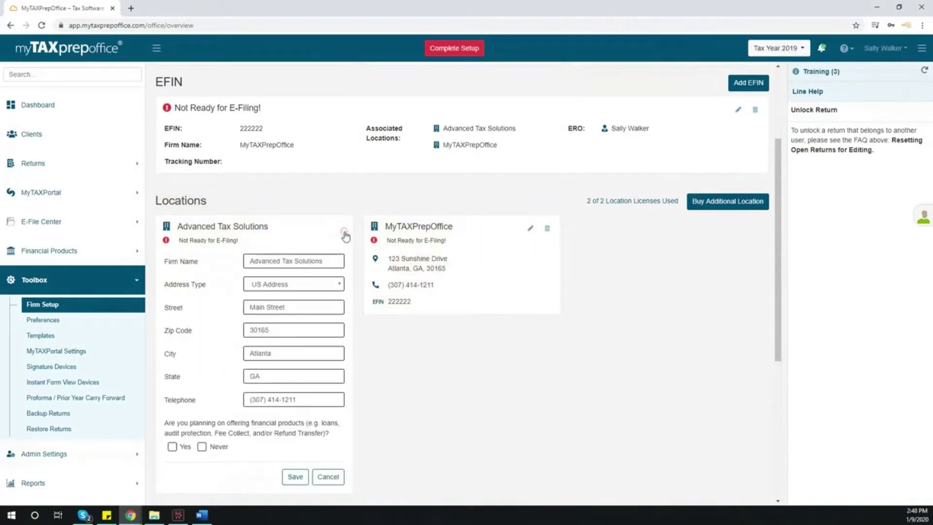
left_click(529, 229)
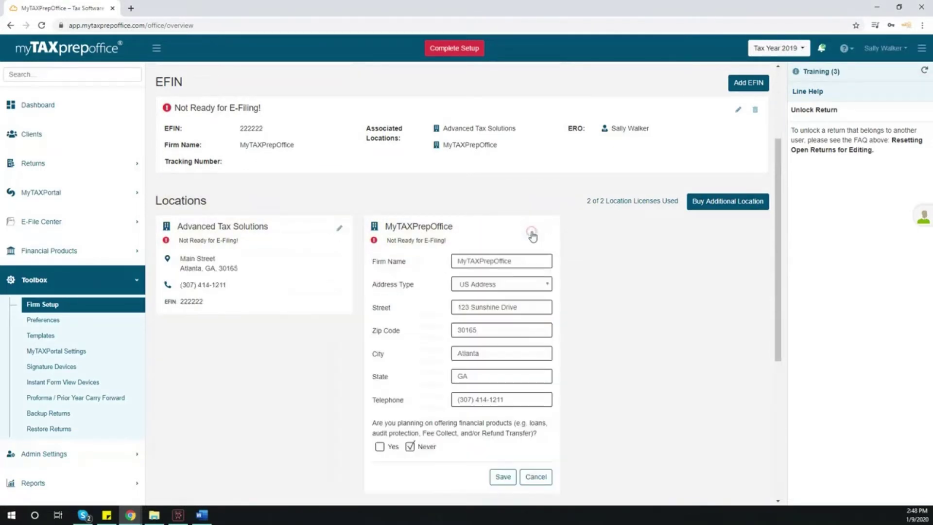
left_click(509, 477)
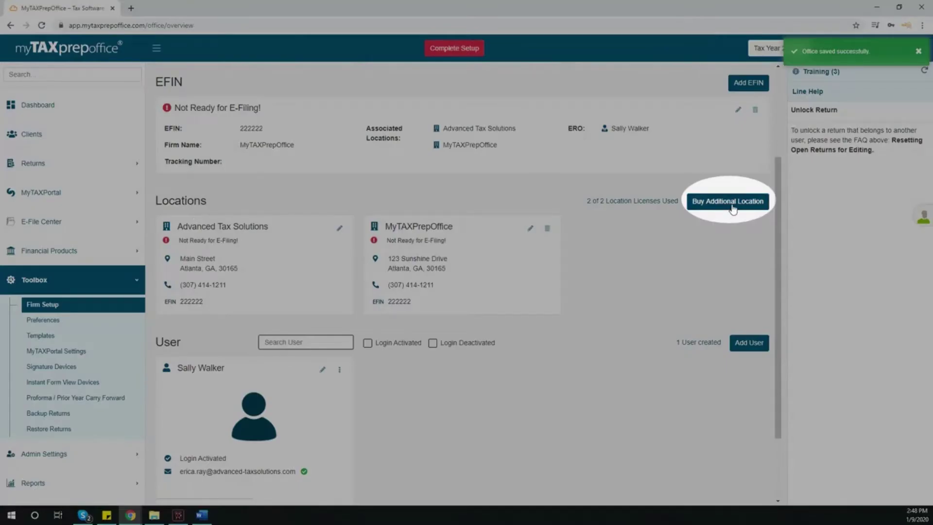
left_click(726, 204)
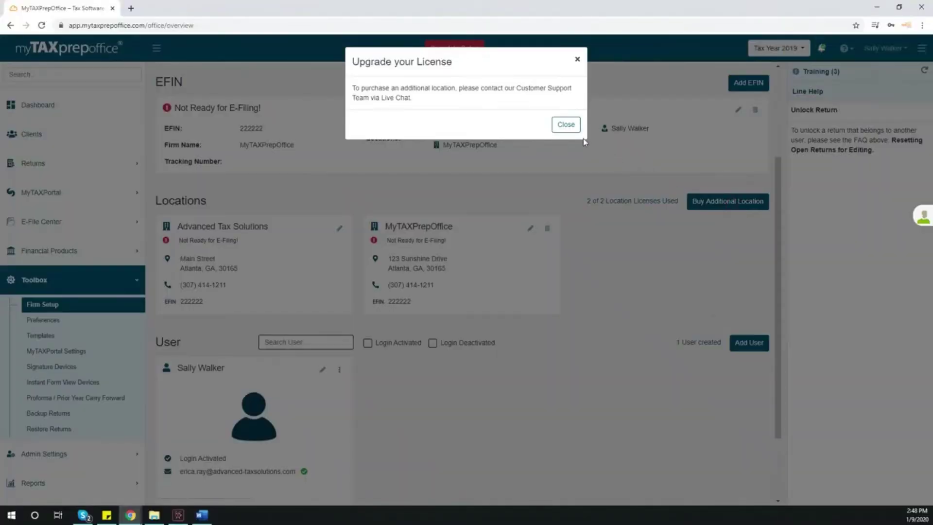
left_click(566, 125)
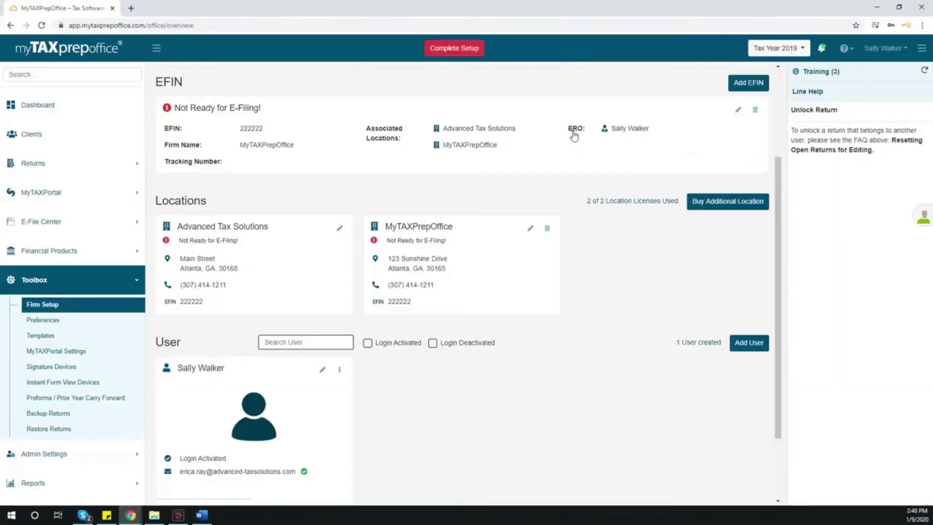
left_click_drag(777, 156, 777, 222)
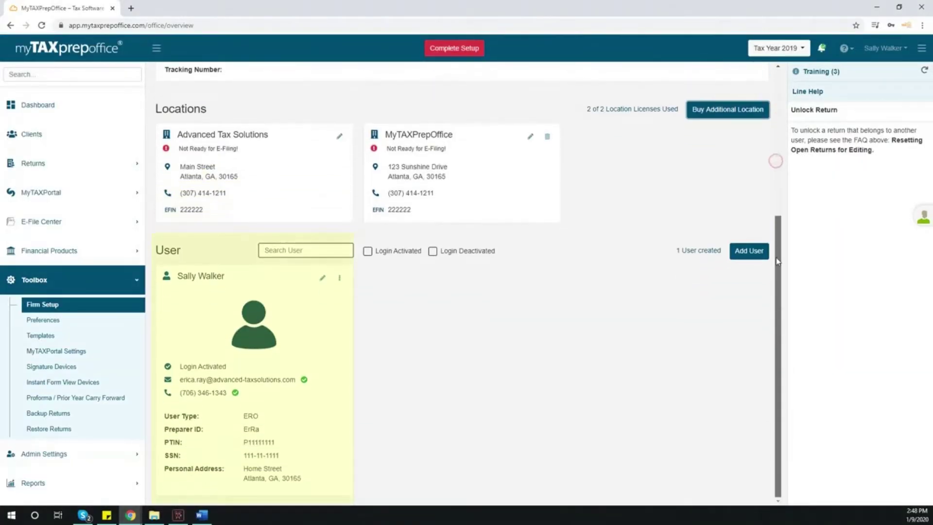
- Re-save the user profile, choosing Do it later for cell phone verification
left_click(322, 278)
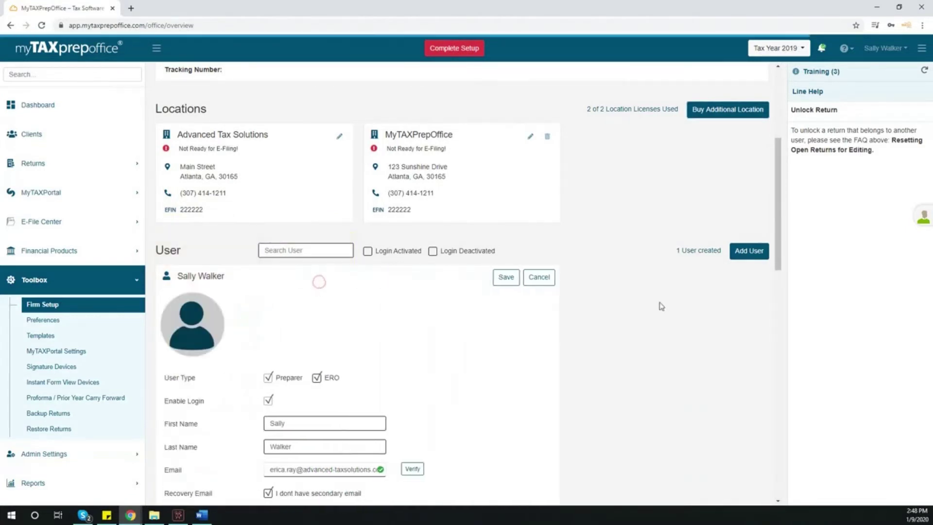
mouse_move(779, 251)
left_mouse_down()
mouse_move(777, 475)
mouse_move(778, 309)
left_mouse_up()
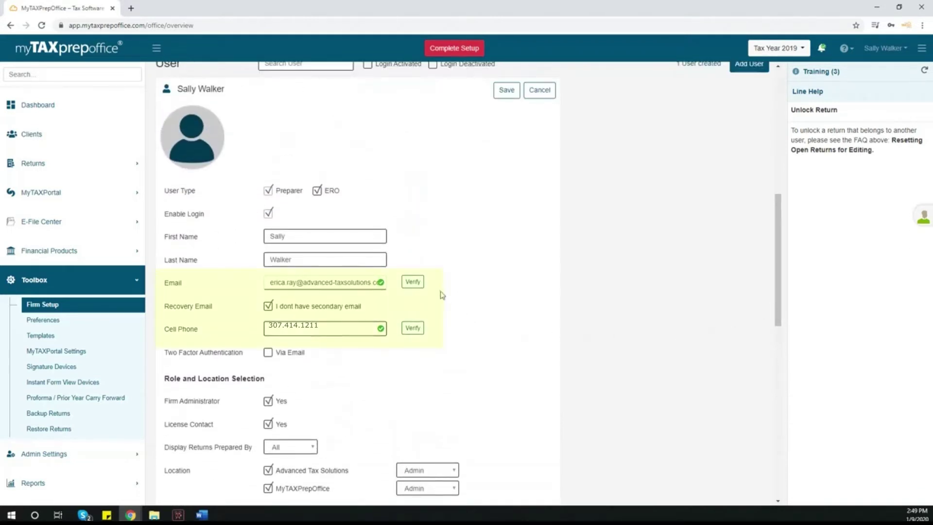
left_click(413, 328)
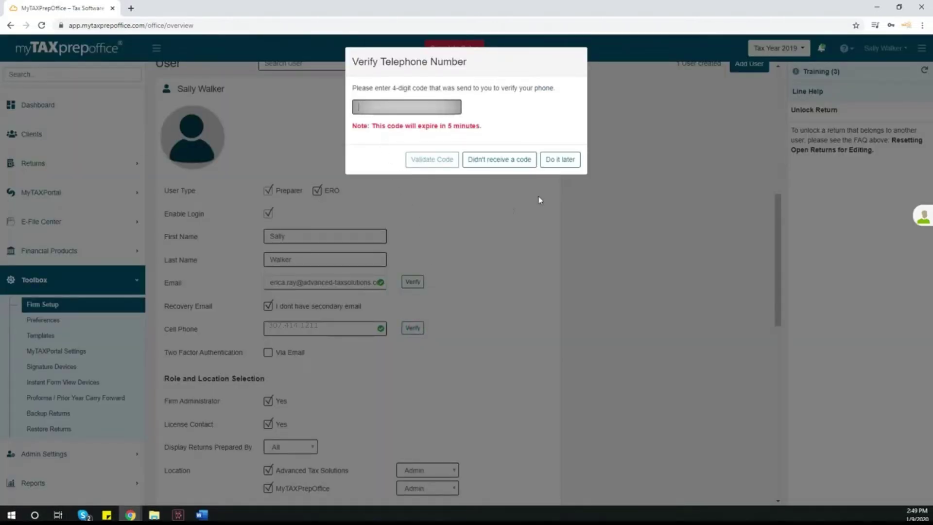
left_click(561, 161)
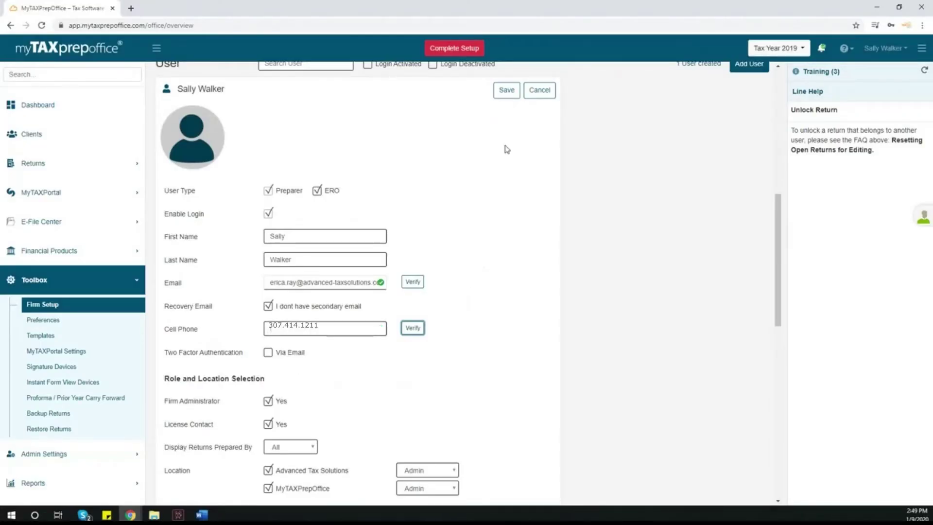
left_click(507, 91)
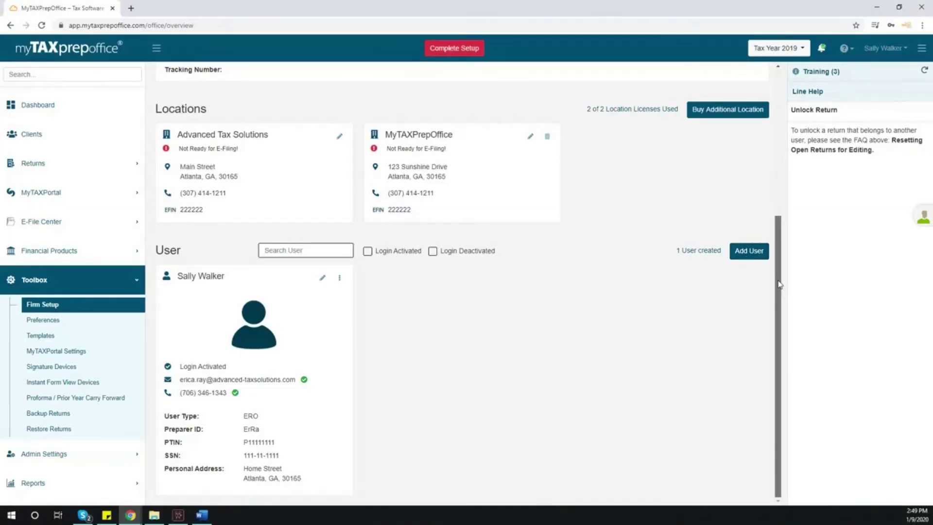
left_click_drag(778, 281, 780, 211)
scroll(780, 211, "up", 2)
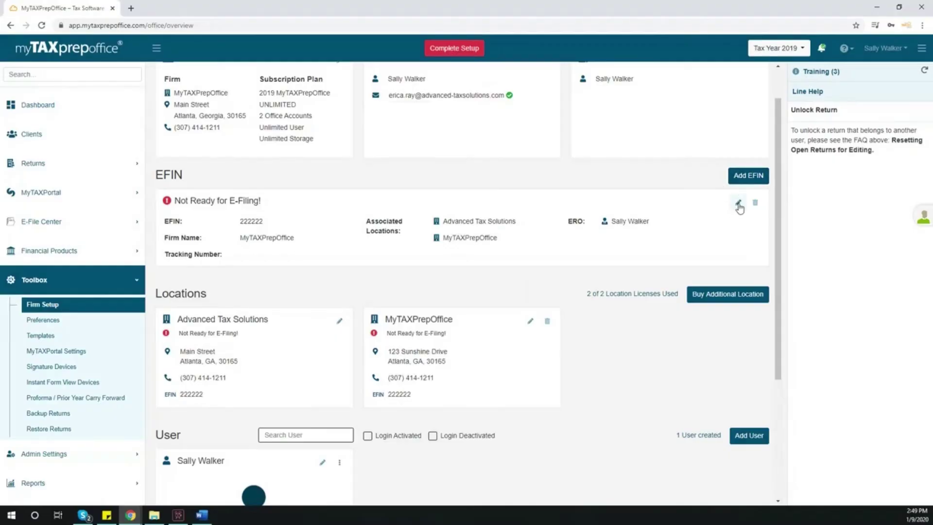
- Verify the EFIN with the chosen ERO and confirm the identity information
left_click(738, 202)
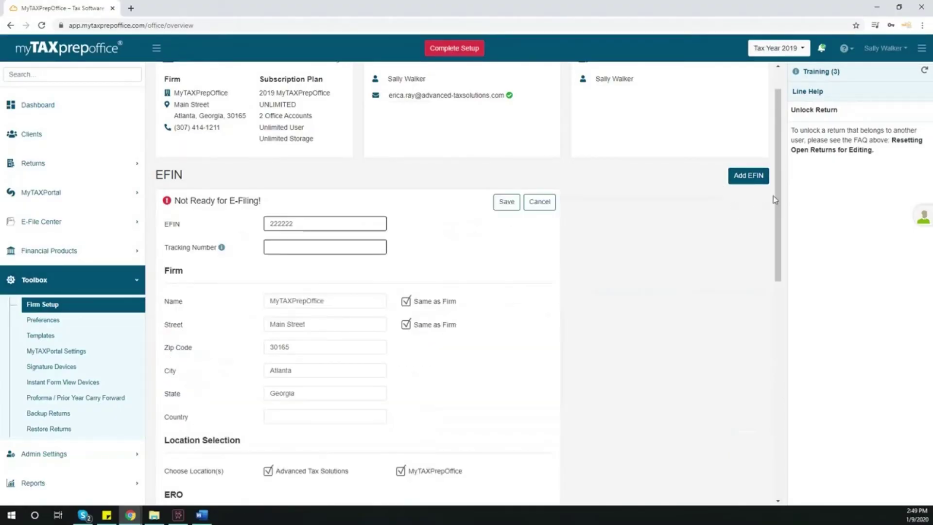
mouse_move(776, 191)
left_mouse_down()
mouse_move(779, 258)
mouse_move(697, 270)
left_mouse_up()
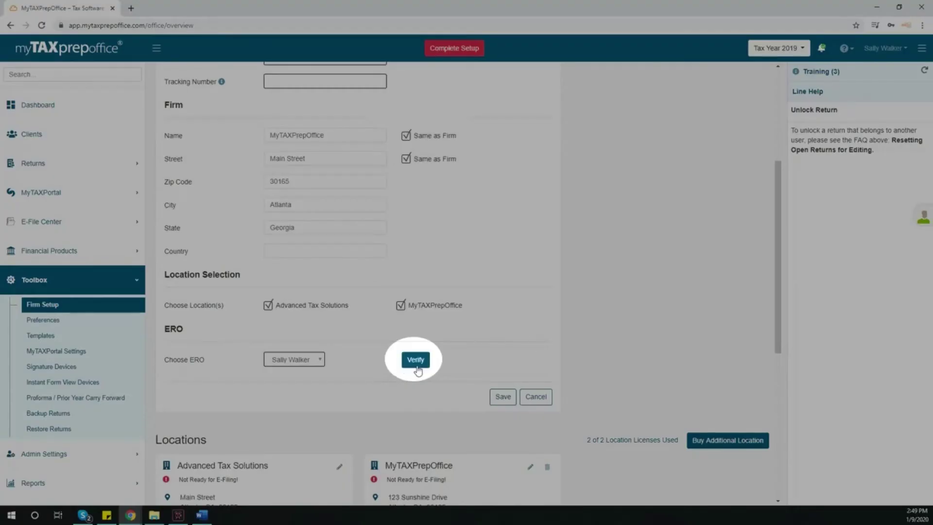
left_click(416, 364)
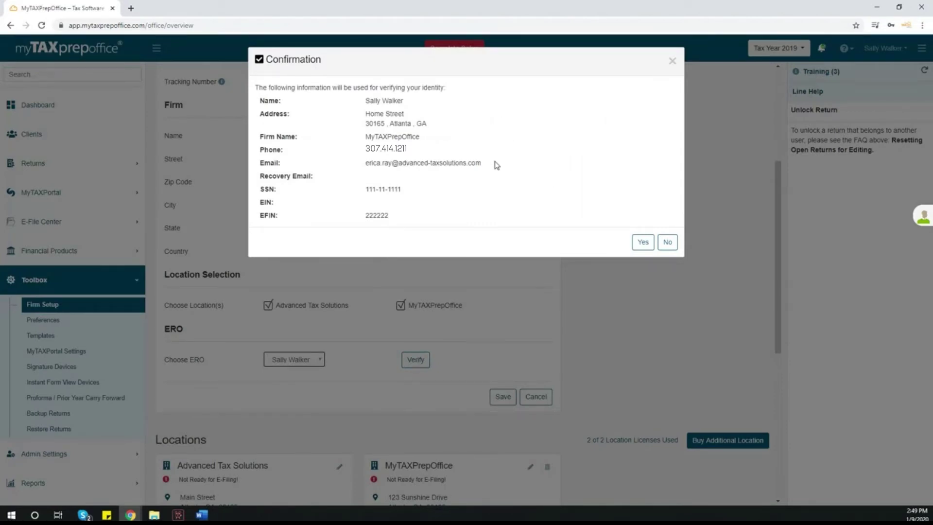
left_click(642, 245)
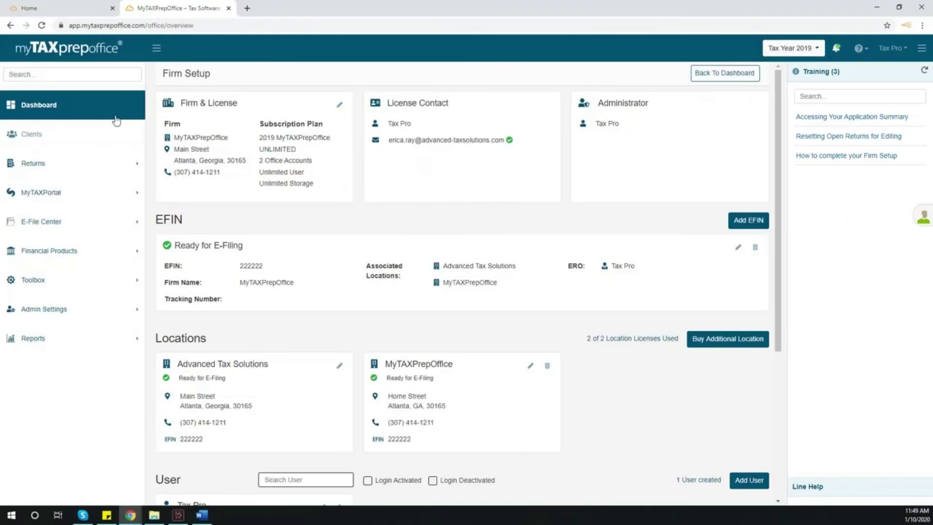
- Go back to the dashboard and open the checked Firm Setup row in Your Firm
left_click(115, 120)
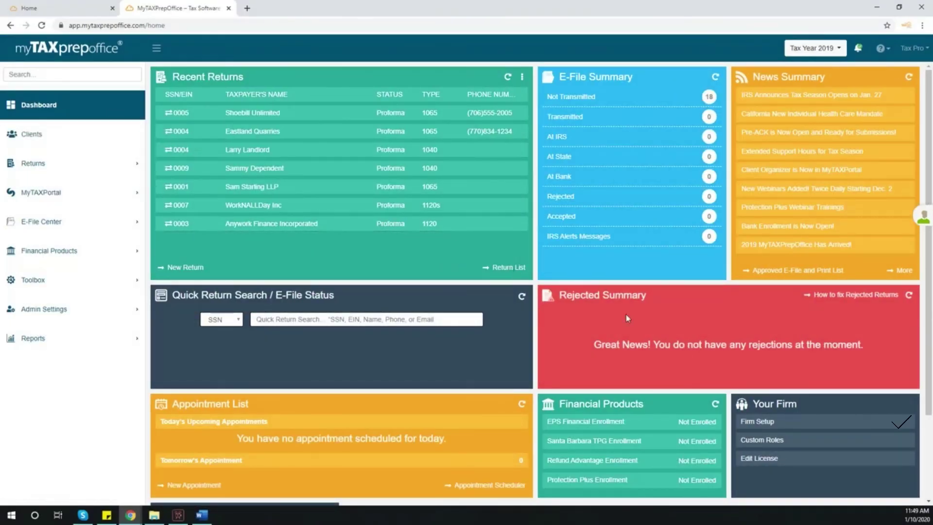
left_click(890, 423)
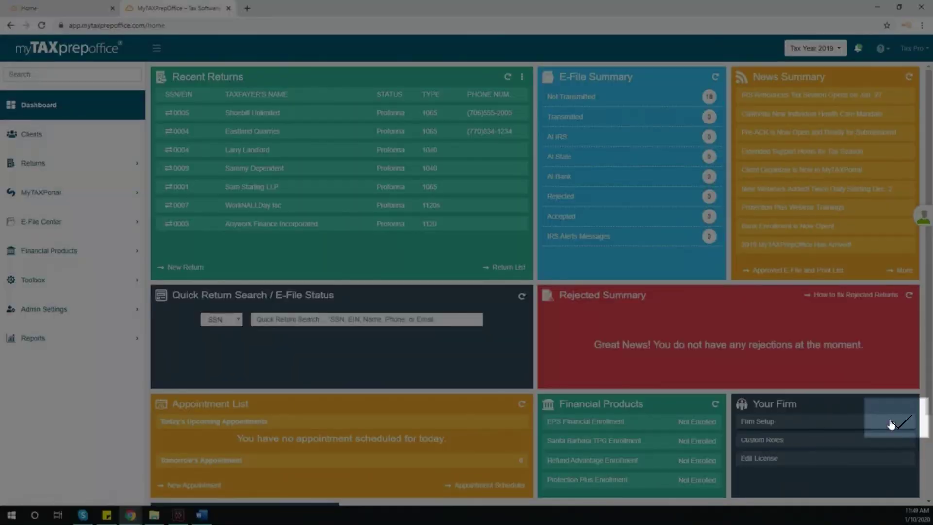